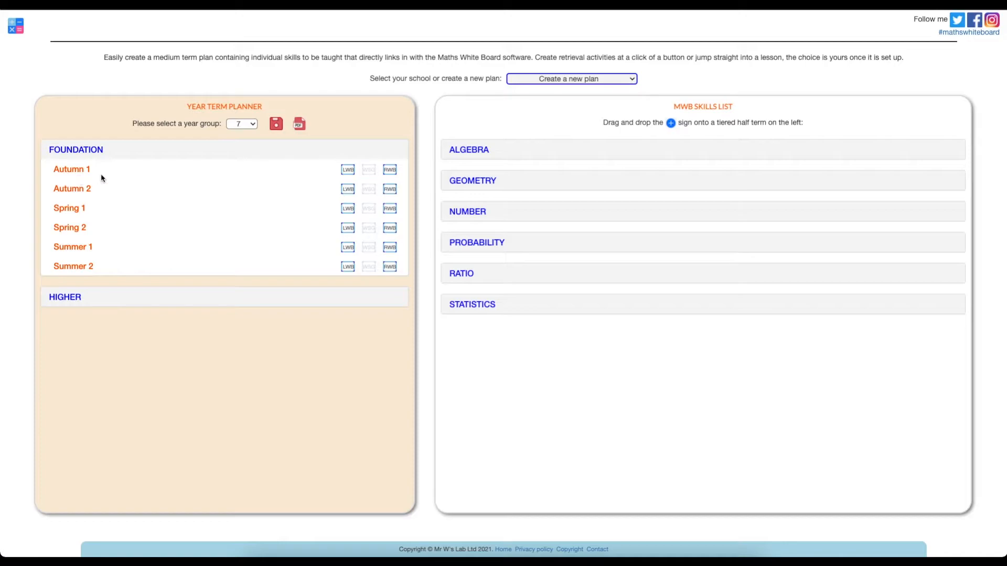
Add the two Simplify an expression skills (single variable addition/subtraction and multiples) to Autumn 1
click(478, 152)
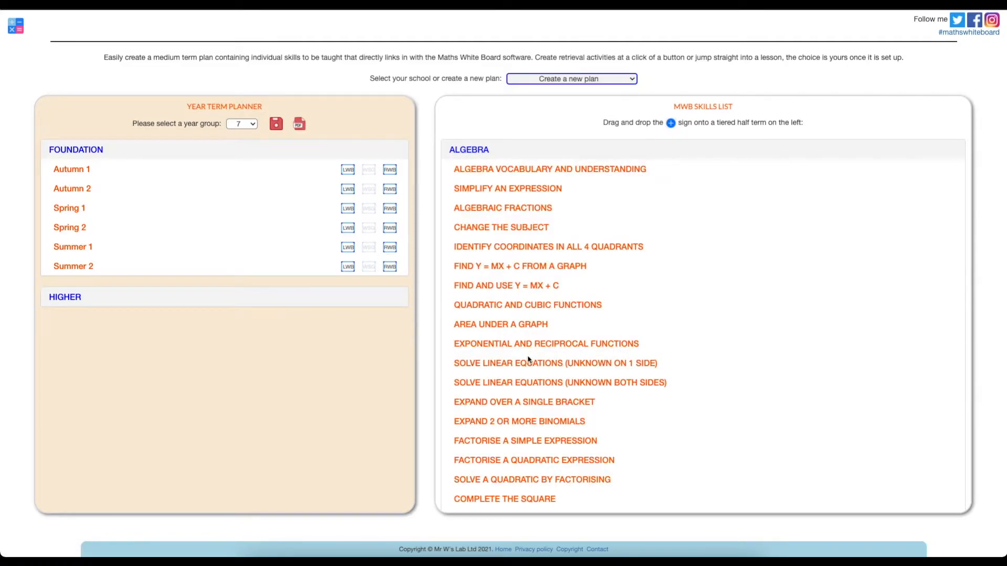
click(509, 190)
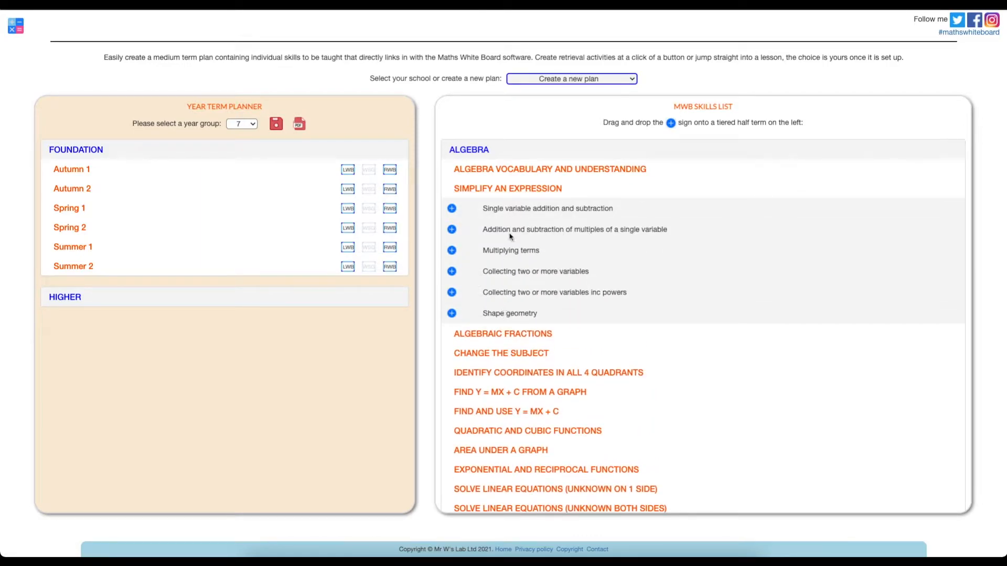
drag(451, 210, 75, 171)
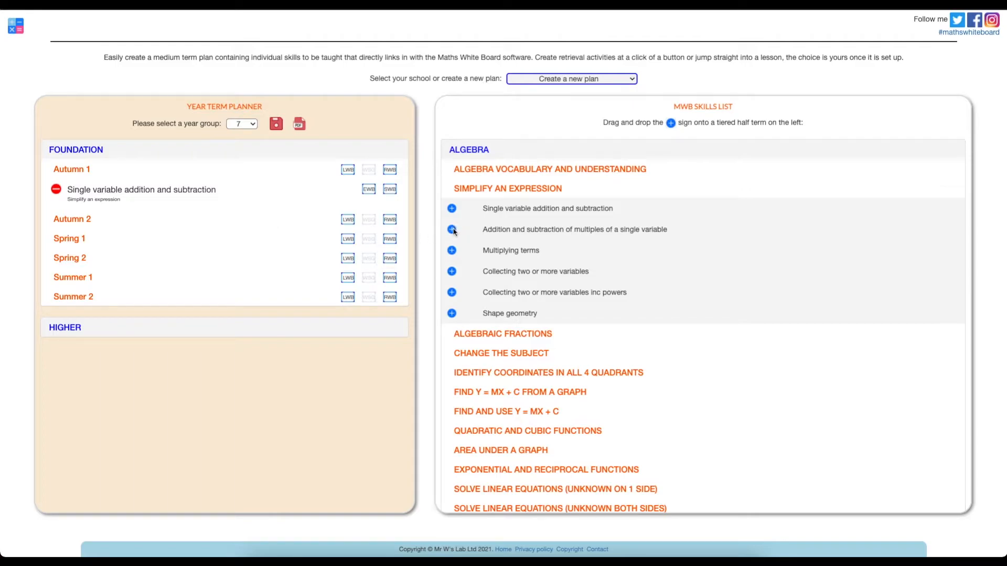
drag(451, 229, 73, 172)
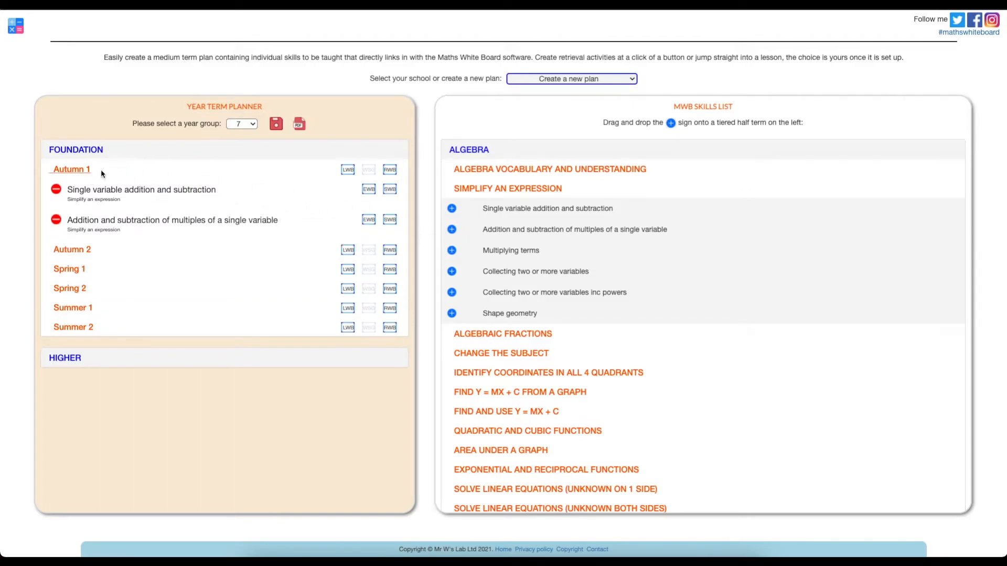
Add 1 step equations (add or subtract) from linear equations to Autumn 1
scroll(472, 299, down, 2)
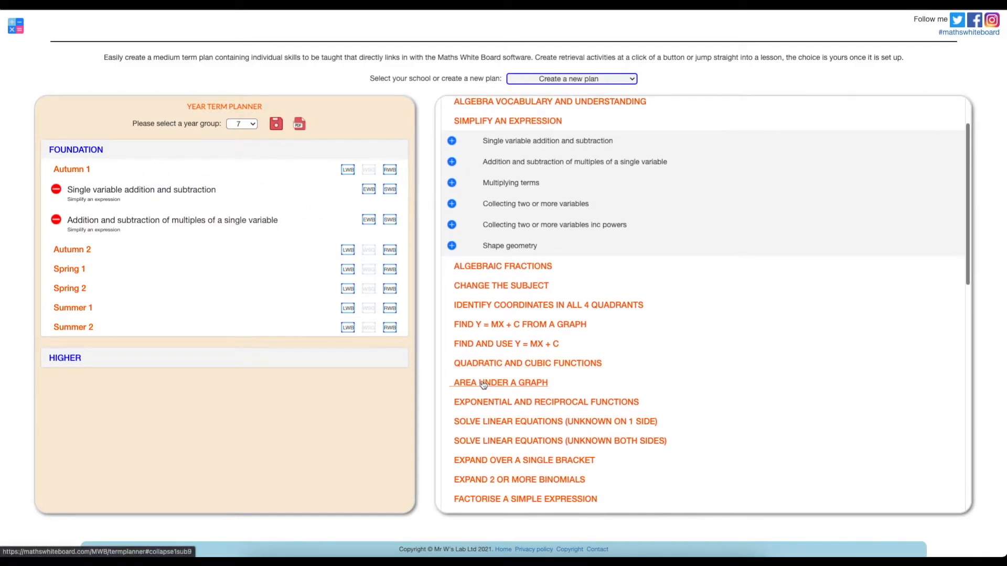
click(485, 383)
click(472, 383)
scroll(482, 367, down, 2)
click(487, 366)
drag(451, 387, 75, 175)
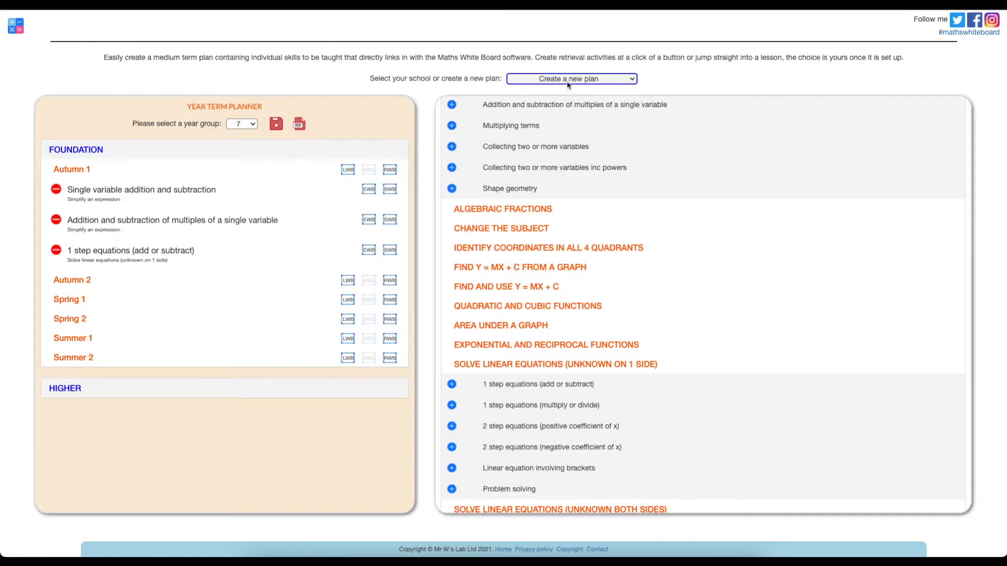
click(275, 126)
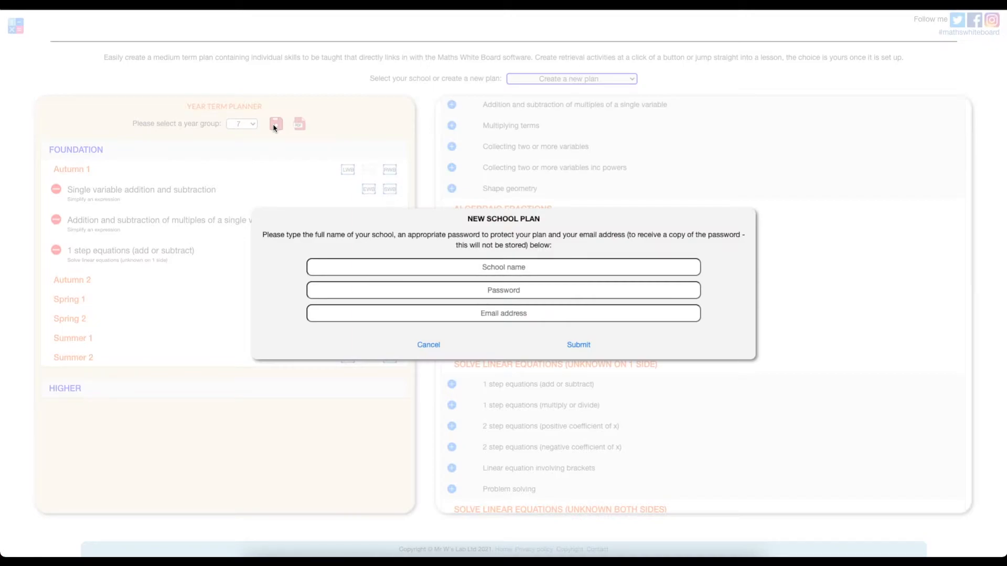
Save the plan as new school 'Test Academy' with a plan password and contact e-mail address
click(494, 266)
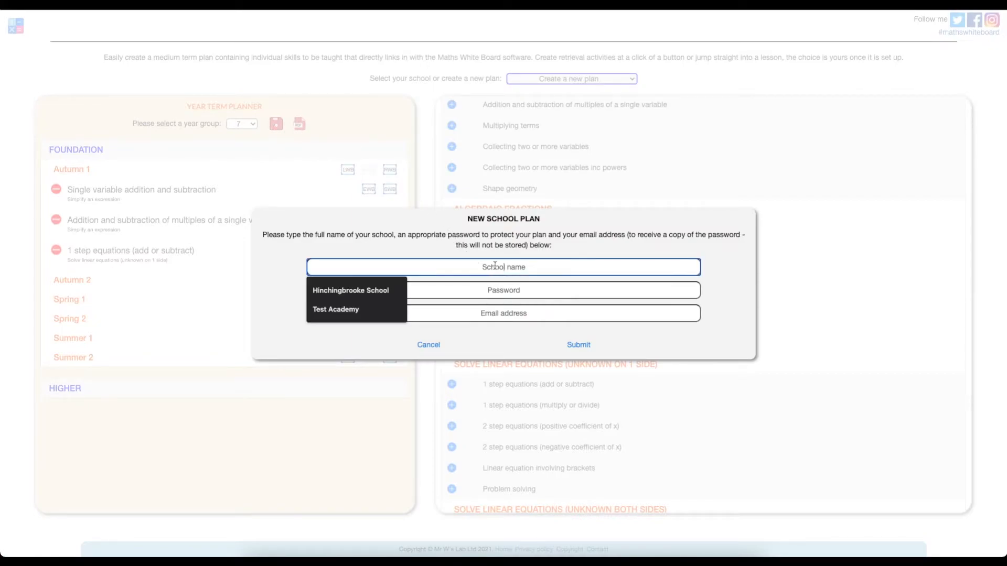
text(Test Academy)
click(377, 290)
click(522, 292)
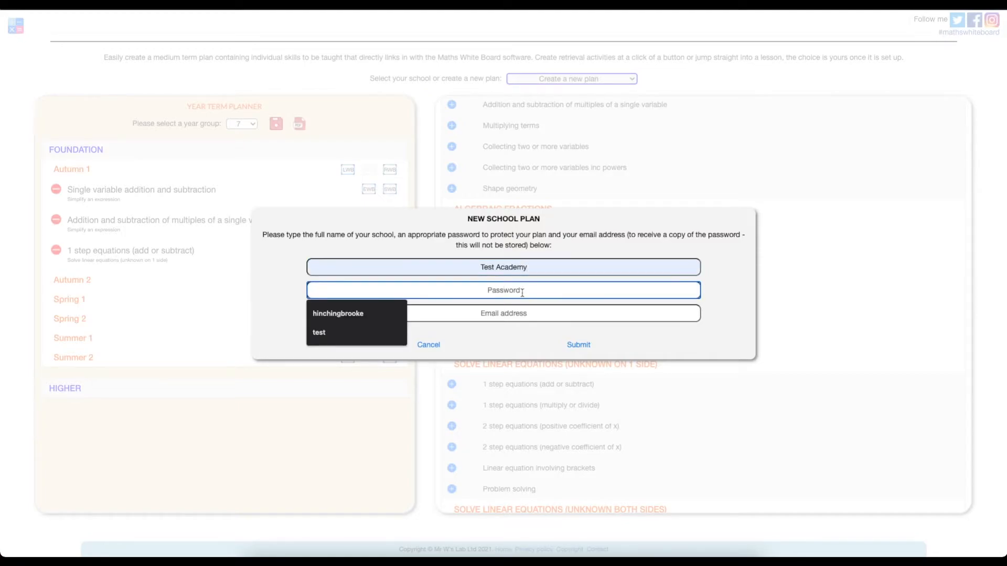
text(test)
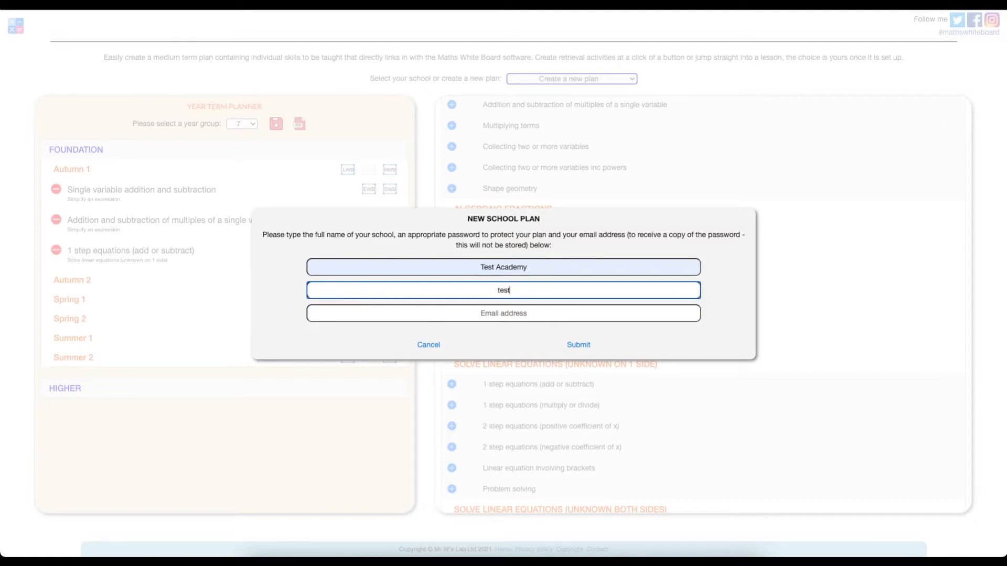
click(520, 314)
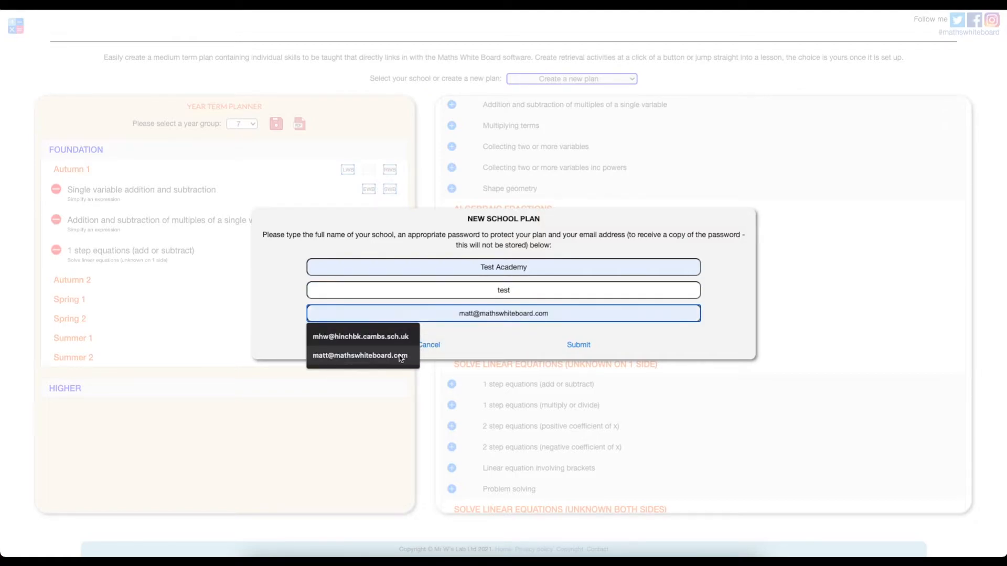
click(367, 355)
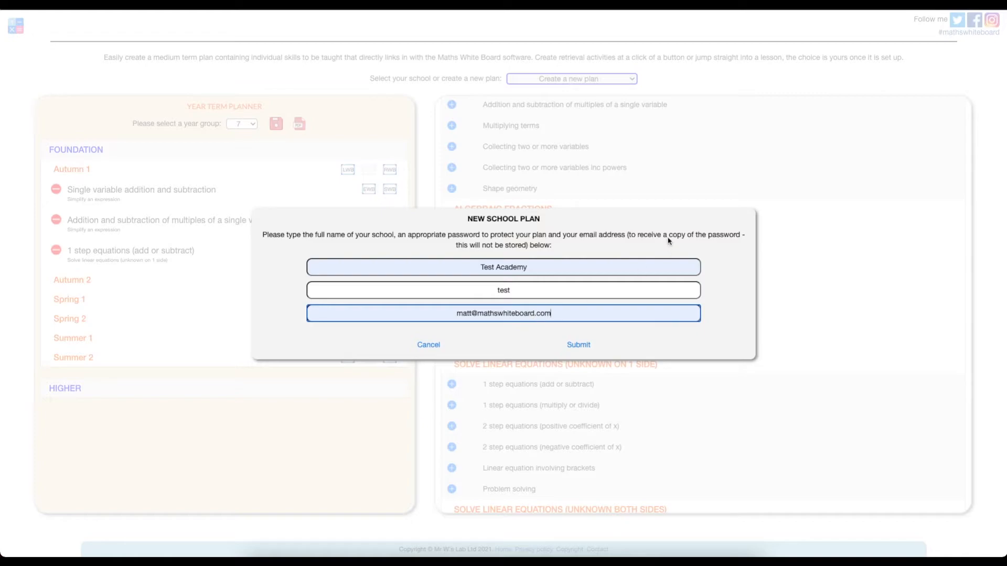
double_click(499, 292)
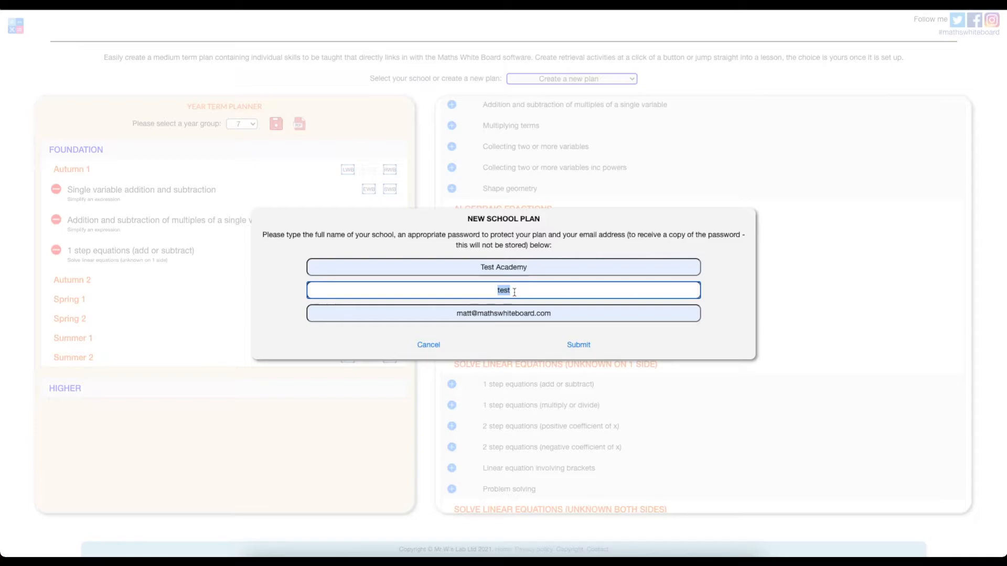
click(582, 344)
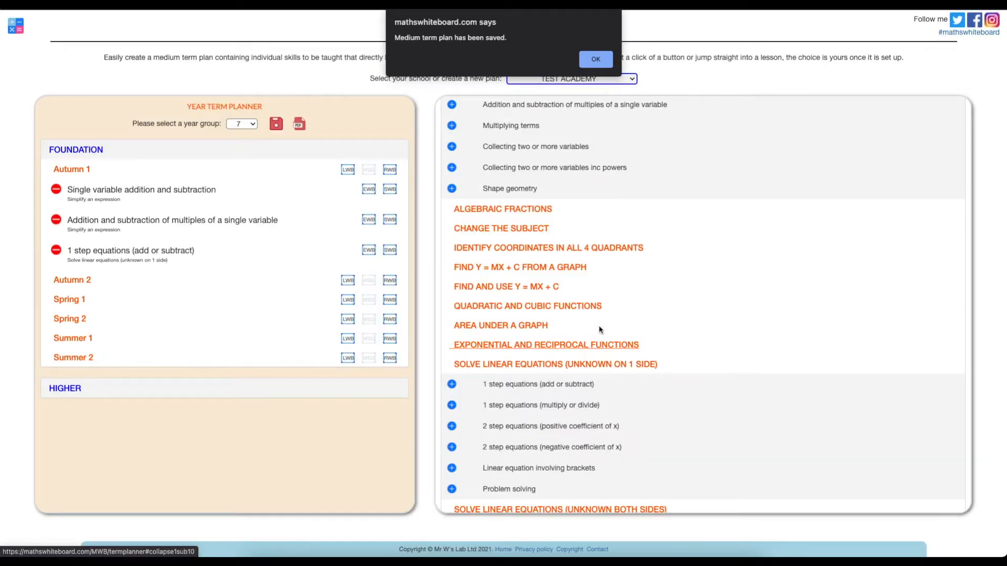
Dismiss the save confirmation, keep Test Academy loaded and try the EWB and SWB whiteboard activities
click(602, 66)
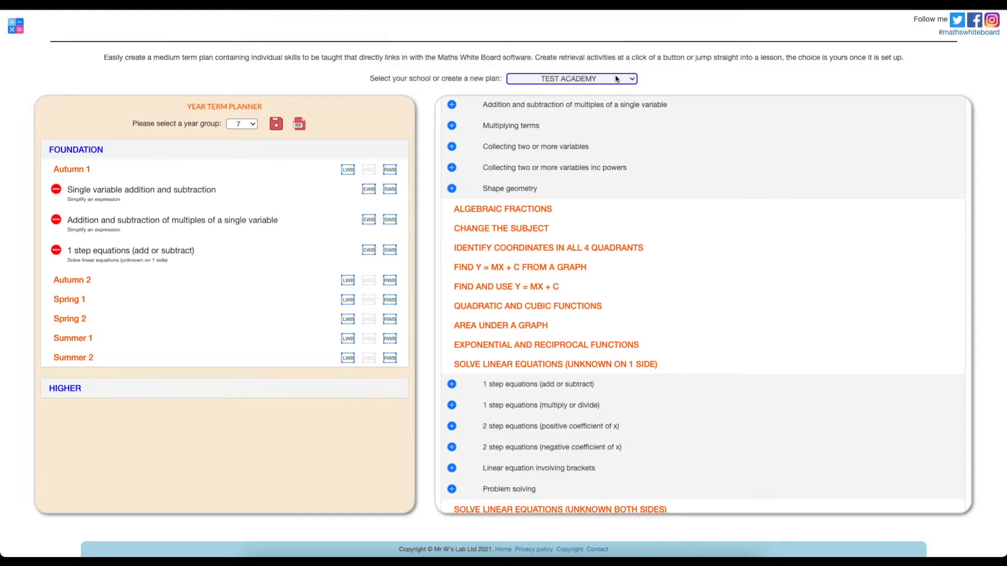
click(617, 79)
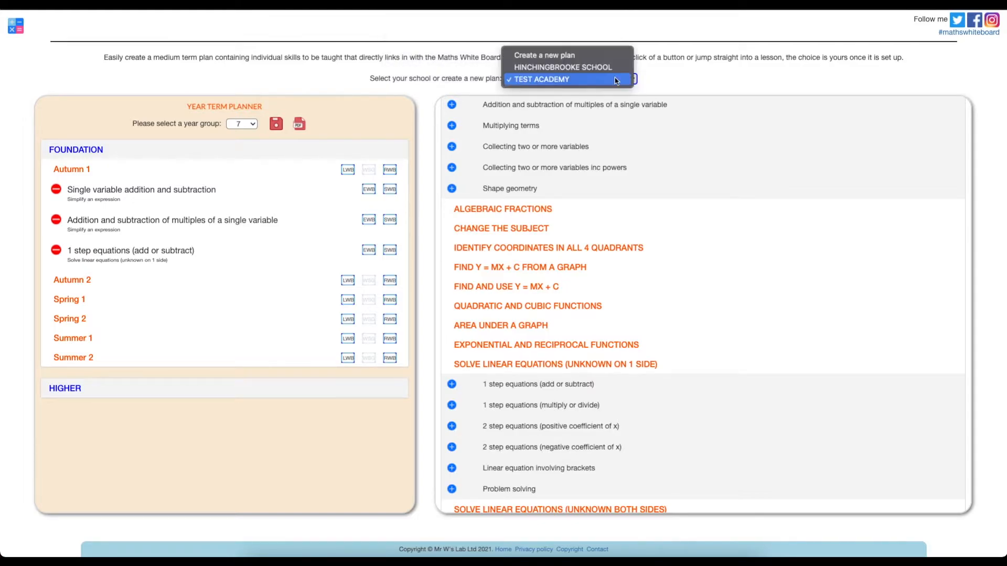
click(572, 84)
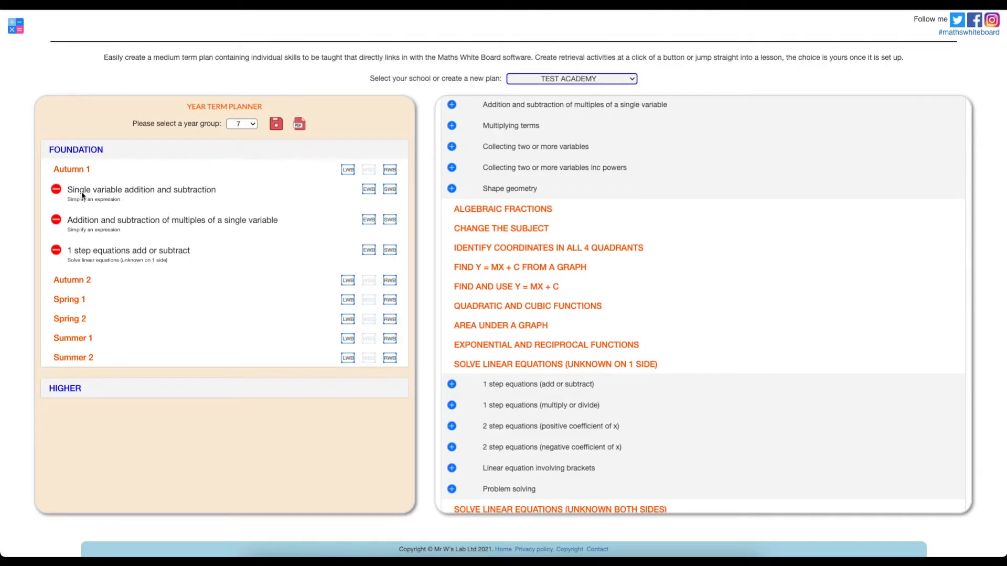
click(369, 190)
click(390, 190)
Switch the plan's year group to Year 8
click(253, 129)
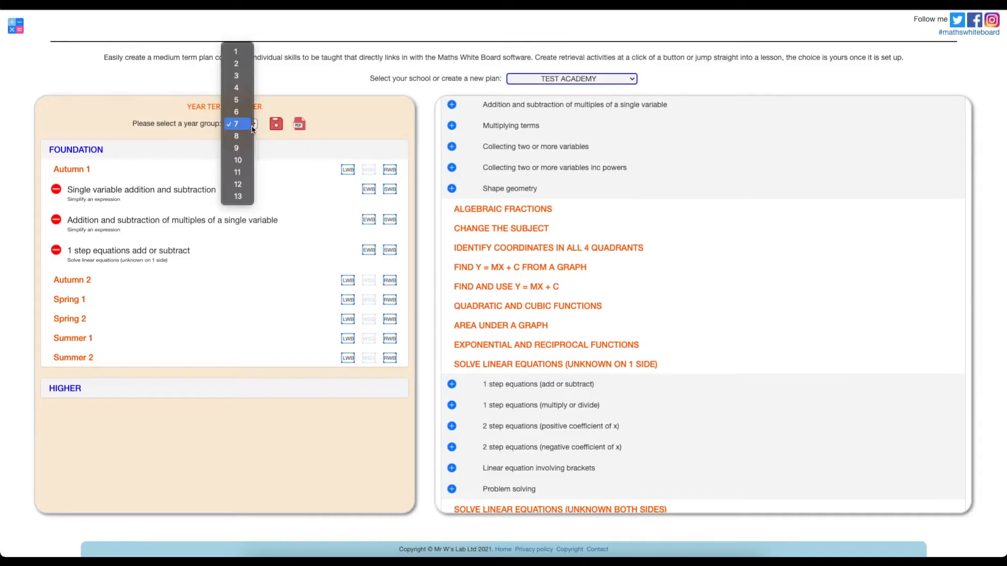
click(244, 136)
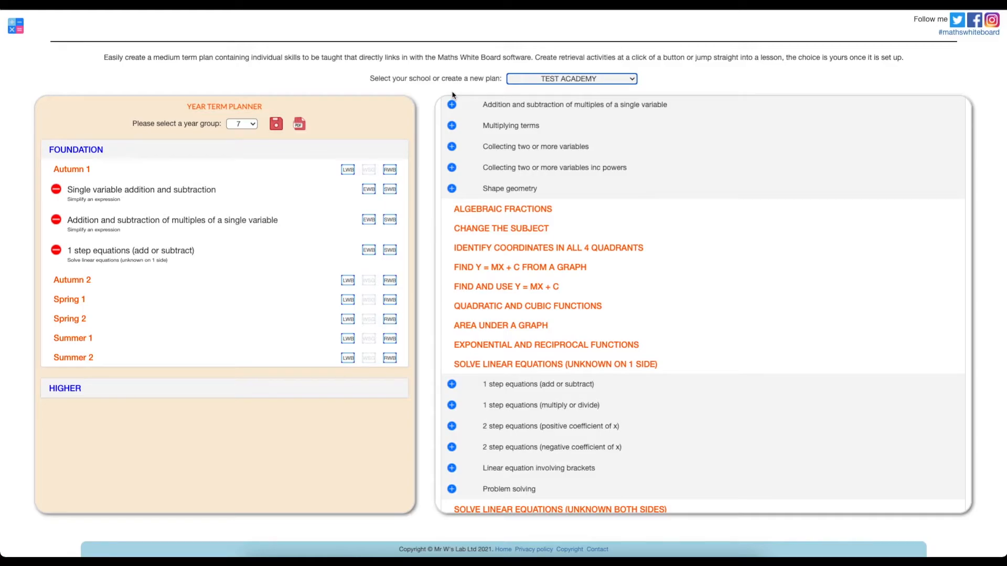
click(560, 81)
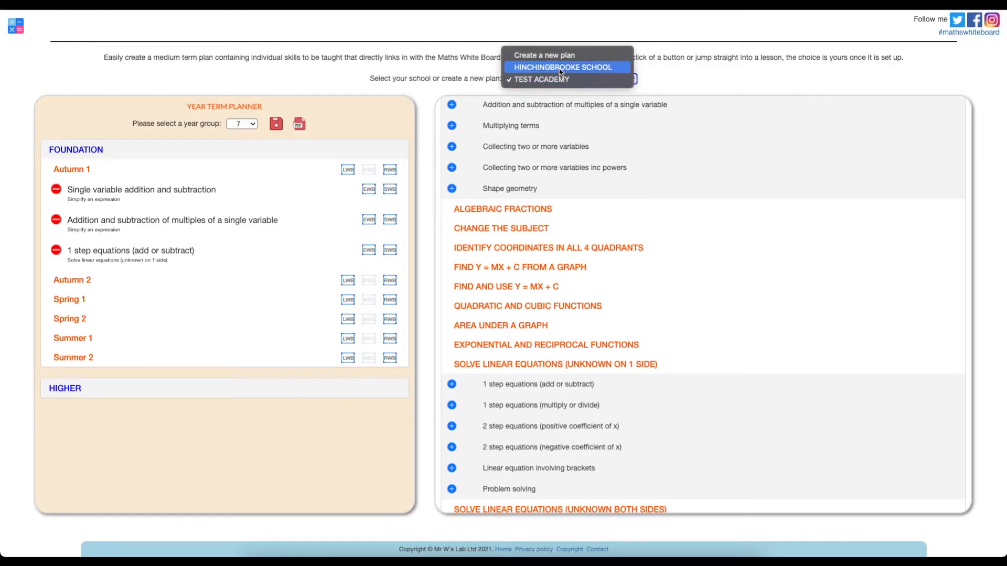
Load the Hinchingbrooke School plan and expand its Foundation Autumn 1 half term
click(560, 68)
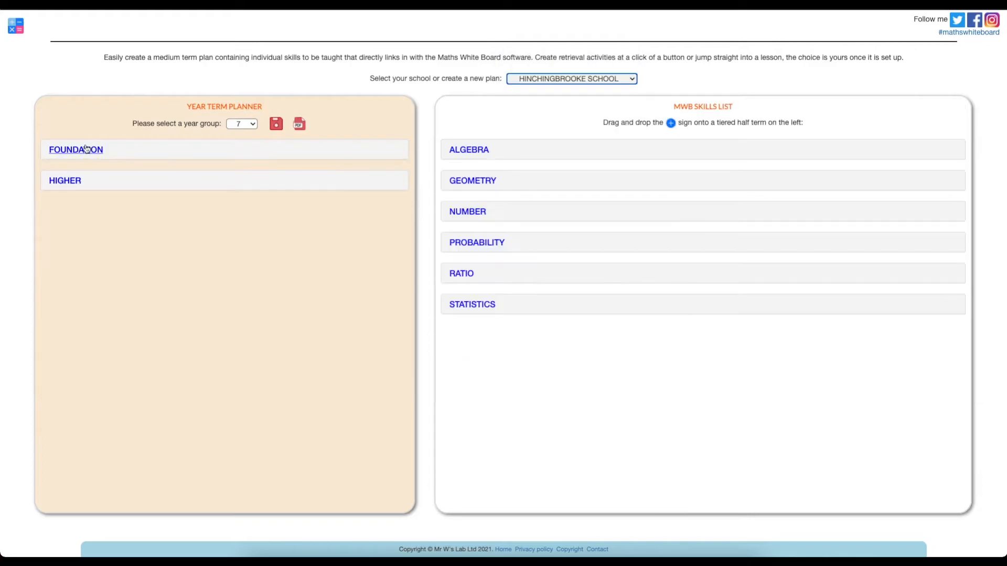
click(77, 151)
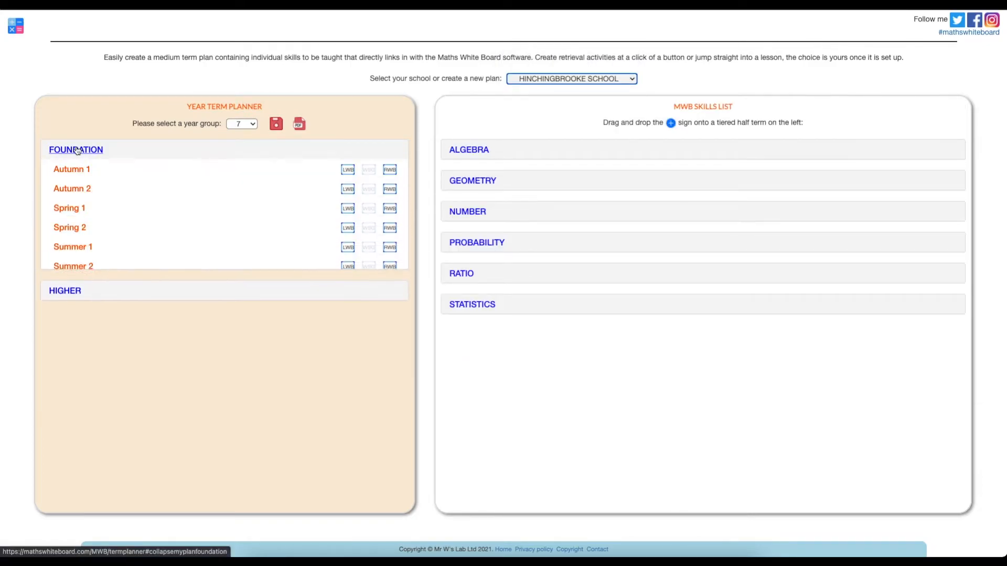
click(72, 169)
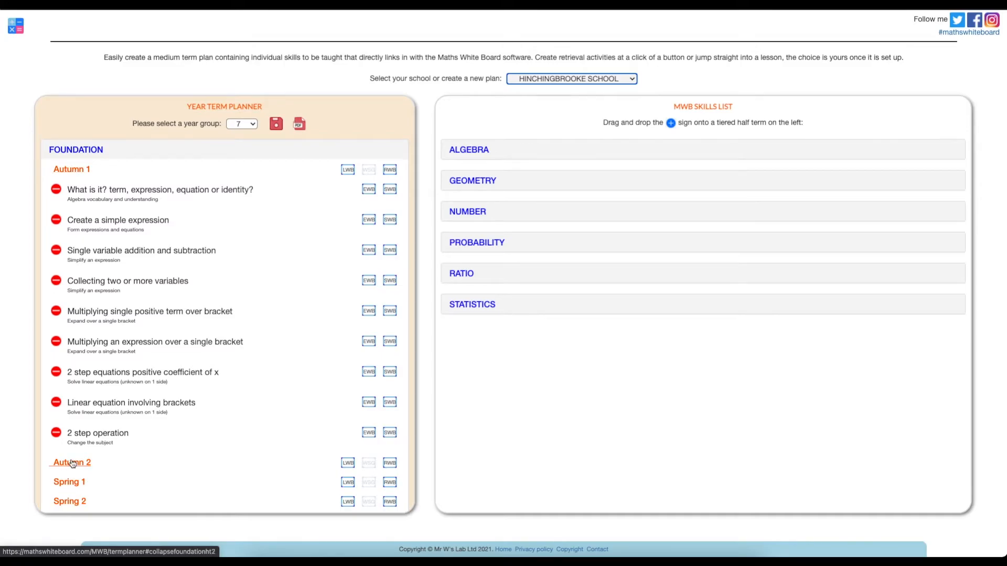
Expand Autumn 2 and open its Starter Activity Generator with the LWB button
click(72, 464)
scroll(72, 461, down, 5)
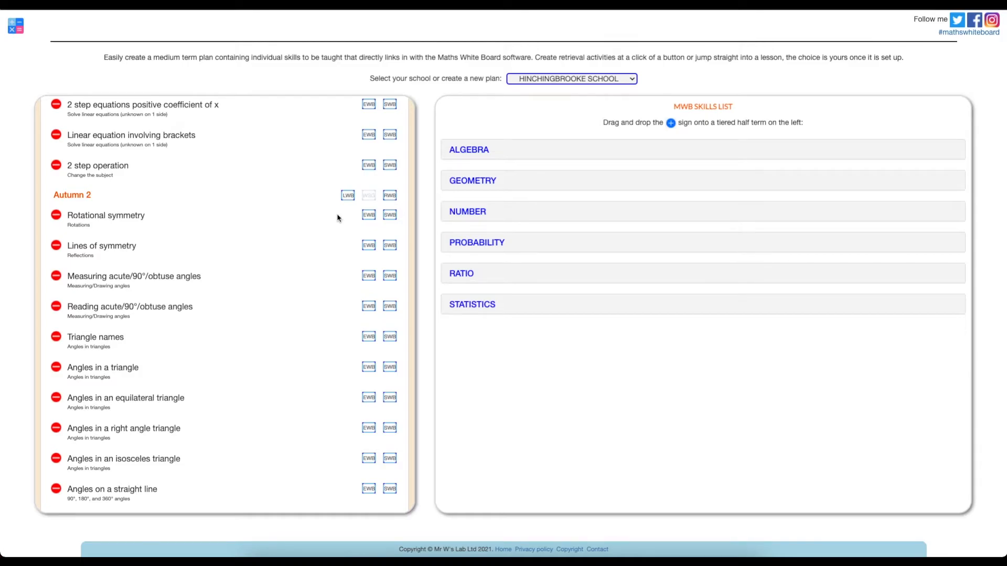
click(351, 198)
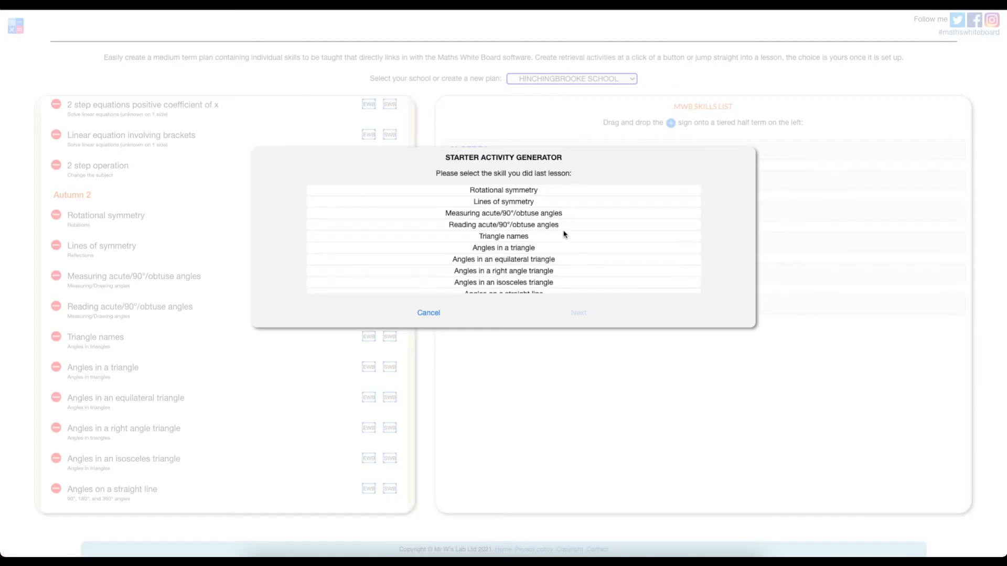
Create a starter from Angles in a triangle, Measuring angles, Lines of symmetry and Collecting two or more variables
scroll(564, 234, down, 1)
click(525, 240)
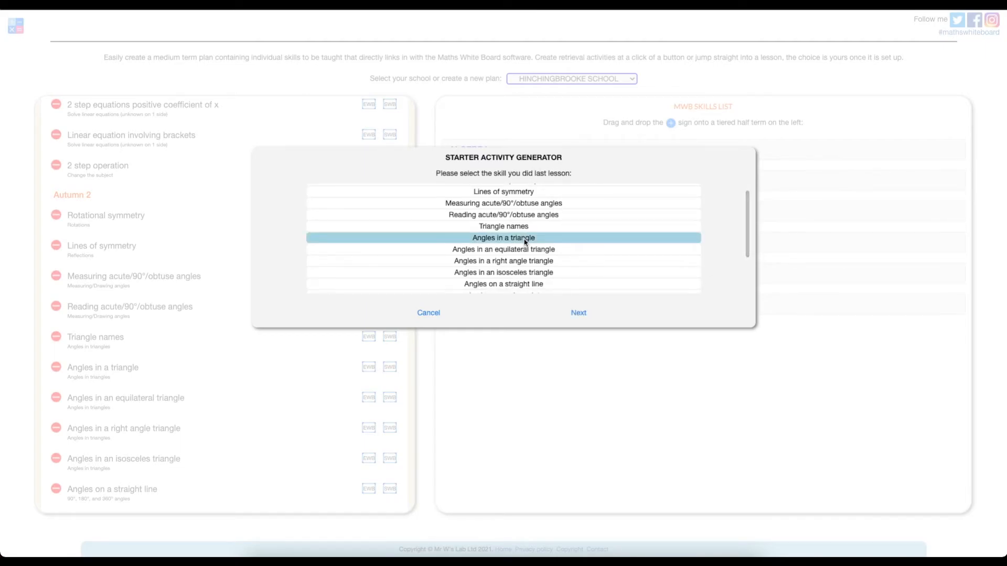
click(574, 313)
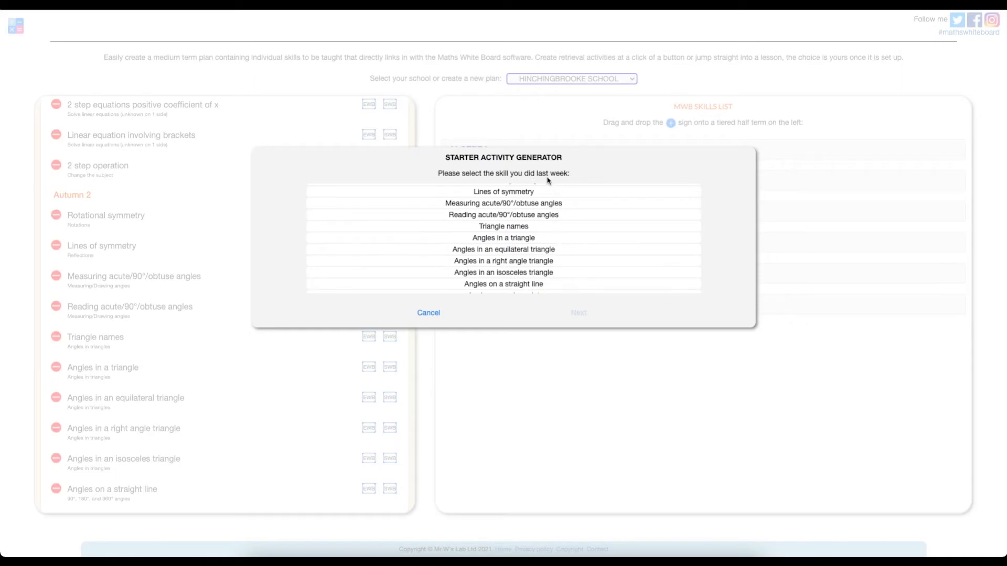
click(529, 205)
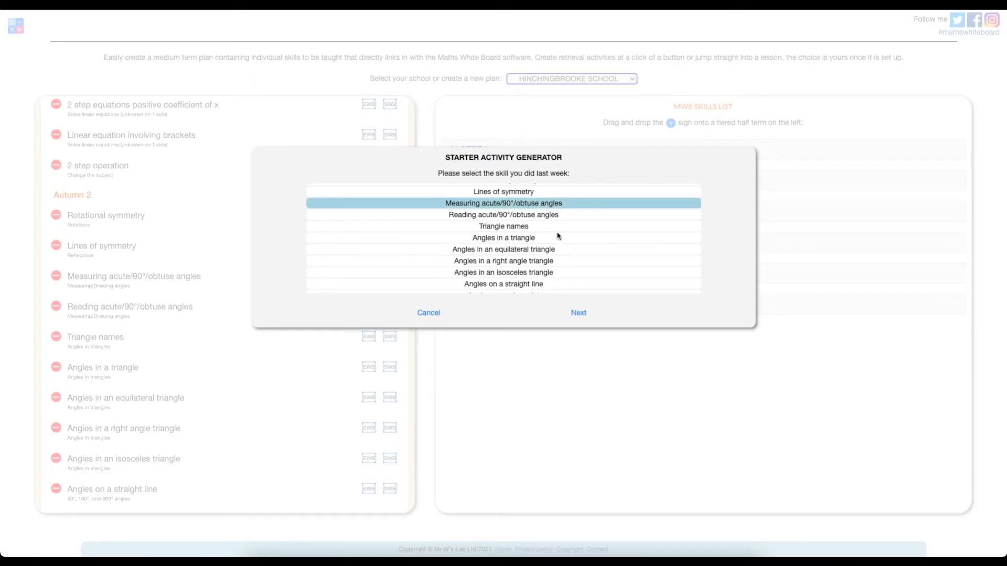
click(576, 312)
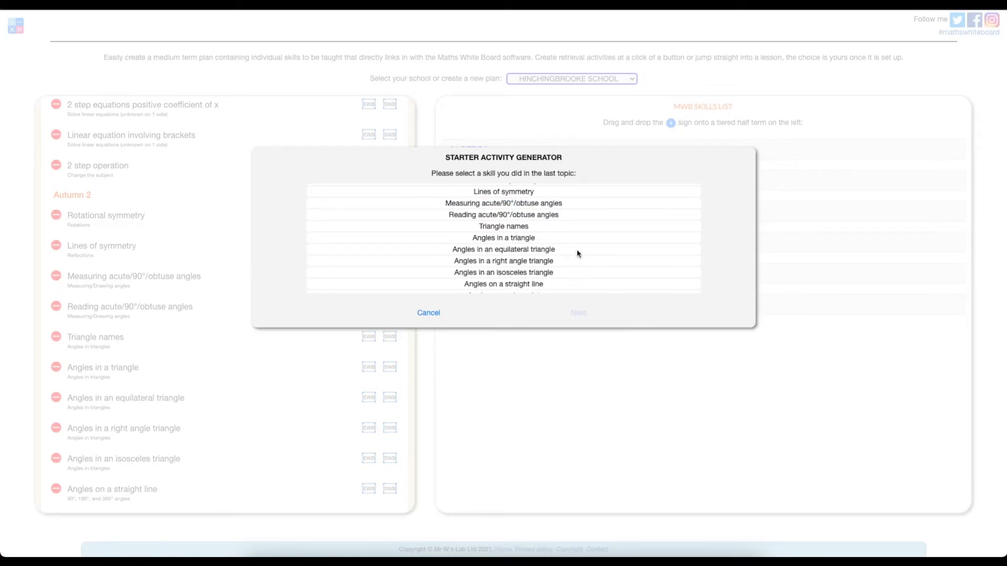
scroll(577, 254, down, 3)
scroll(576, 254, up, 4)
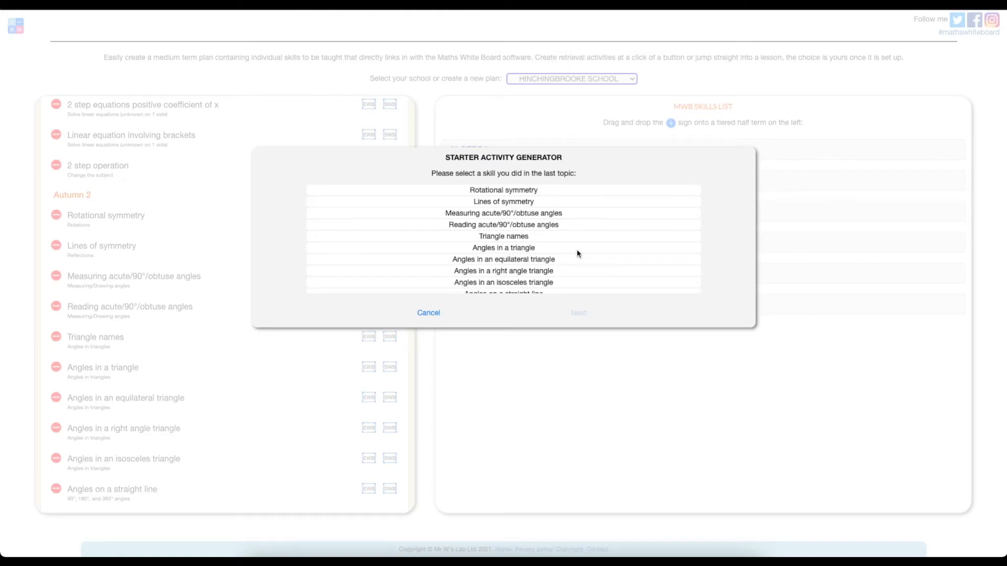
click(521, 202)
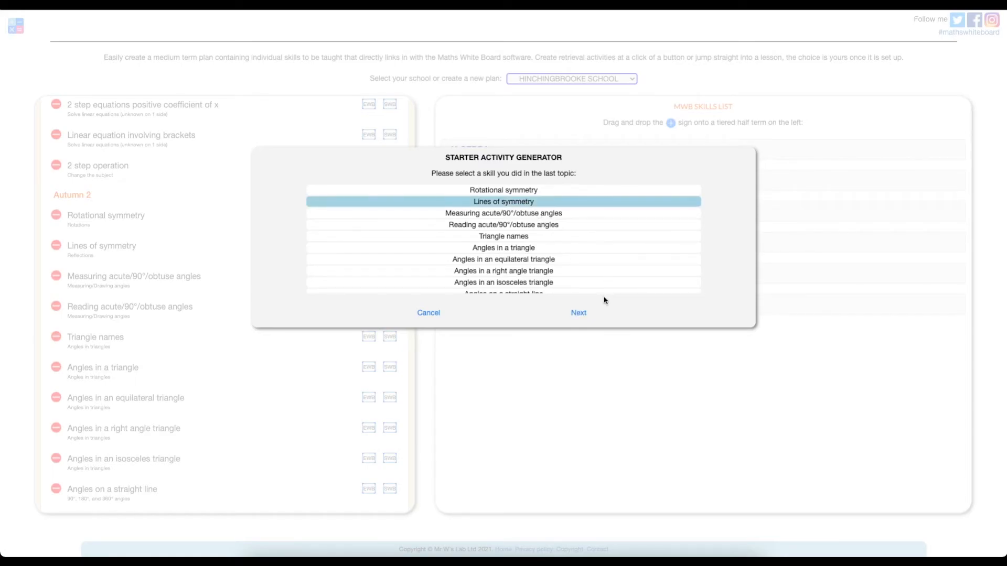
click(576, 320)
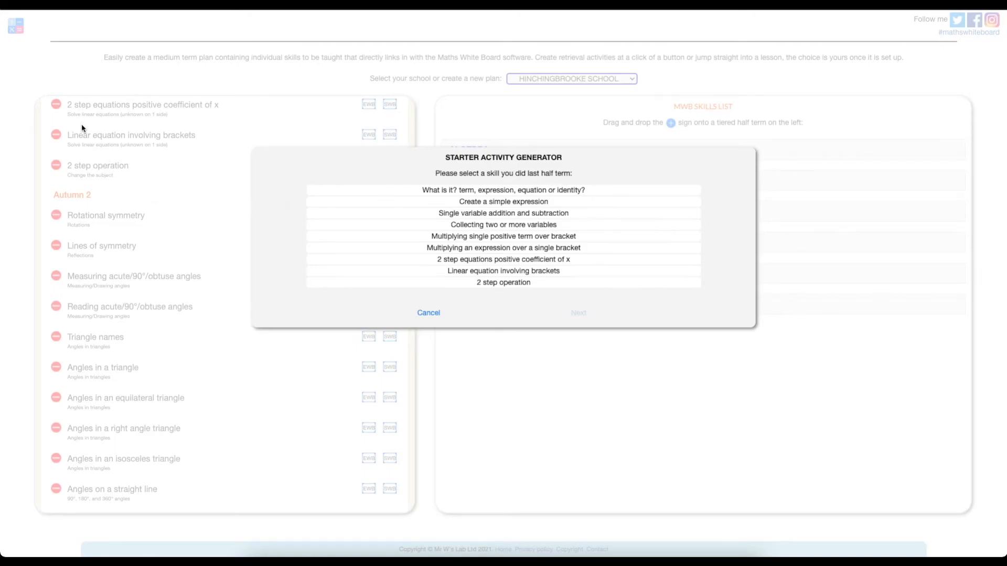
click(465, 227)
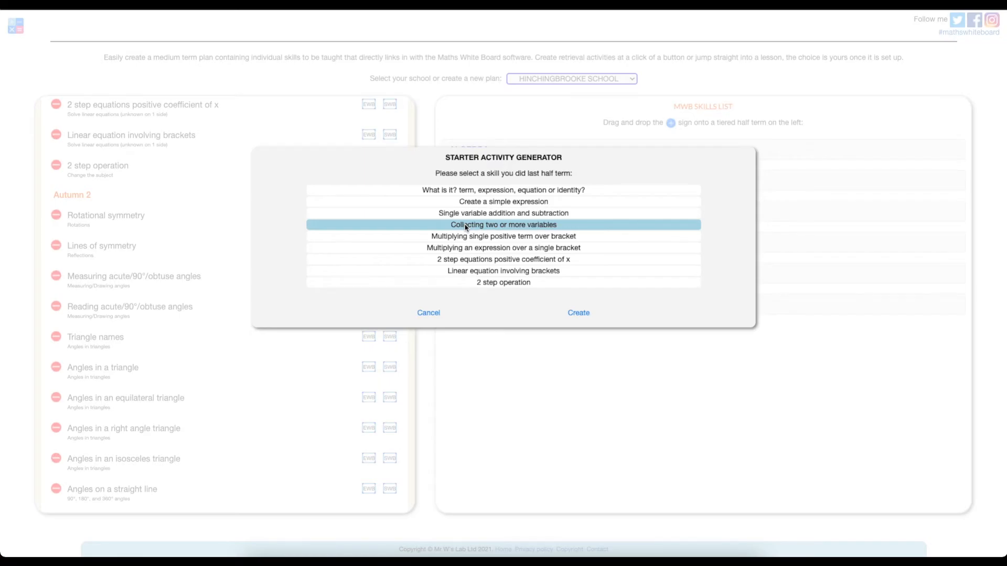
click(583, 314)
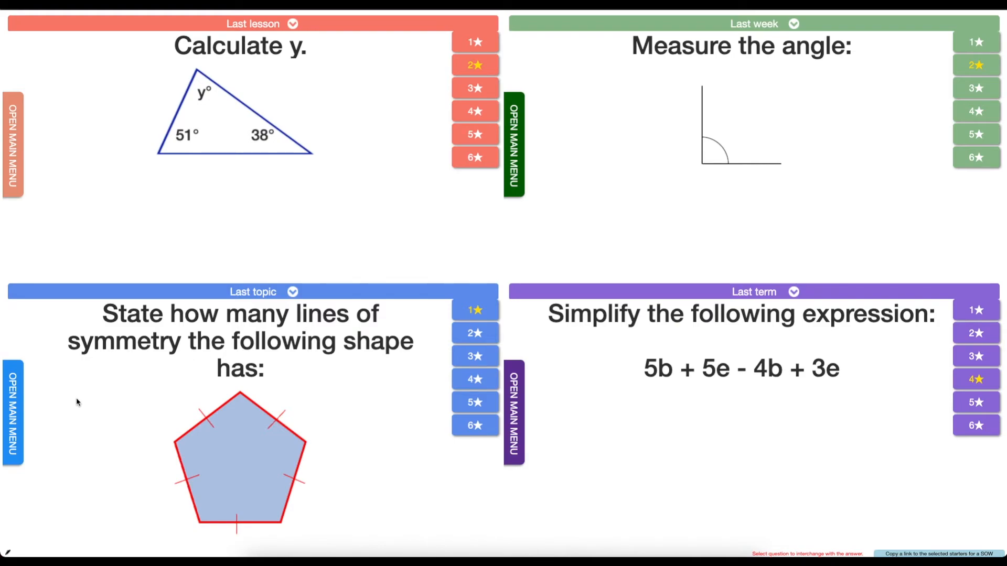
Search 'expand' and load an Expand over a single bracket question into the Last topic panel
click(18, 411)
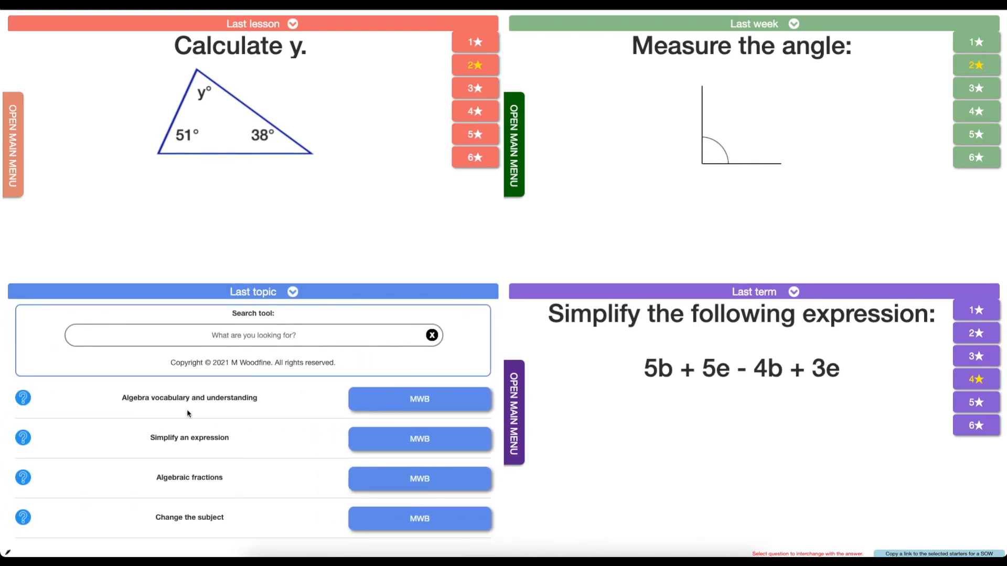
click(262, 338)
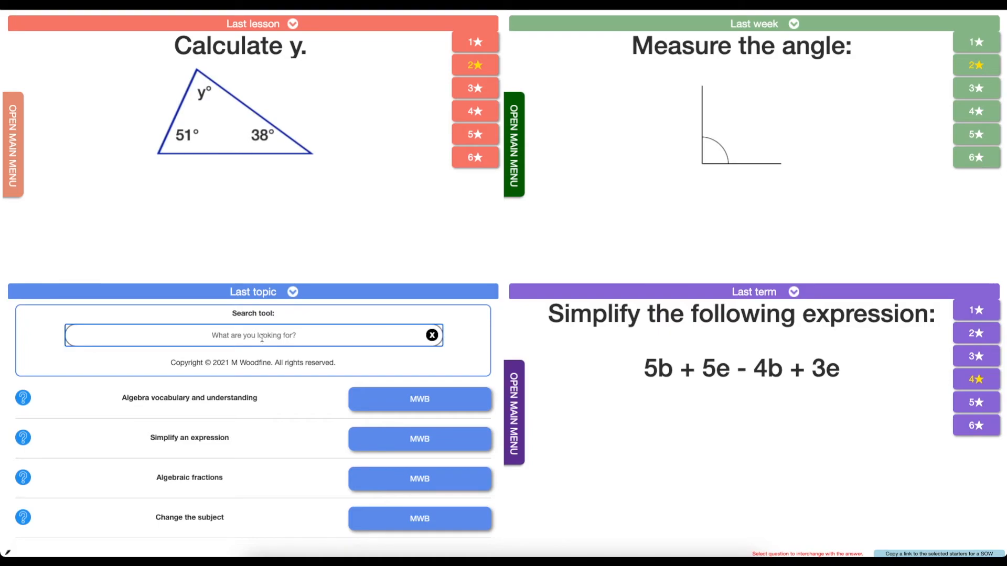
text(expand)
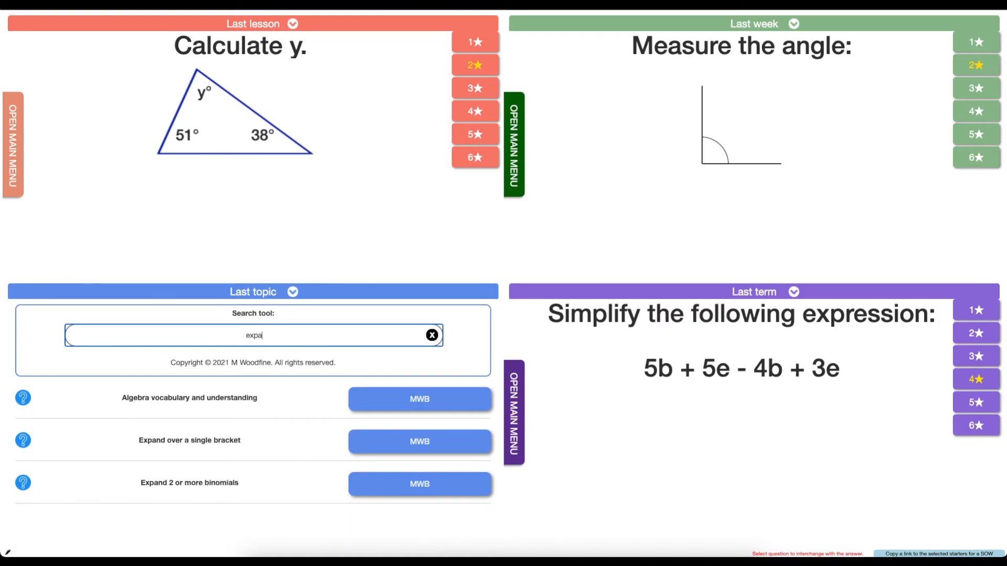
click(390, 448)
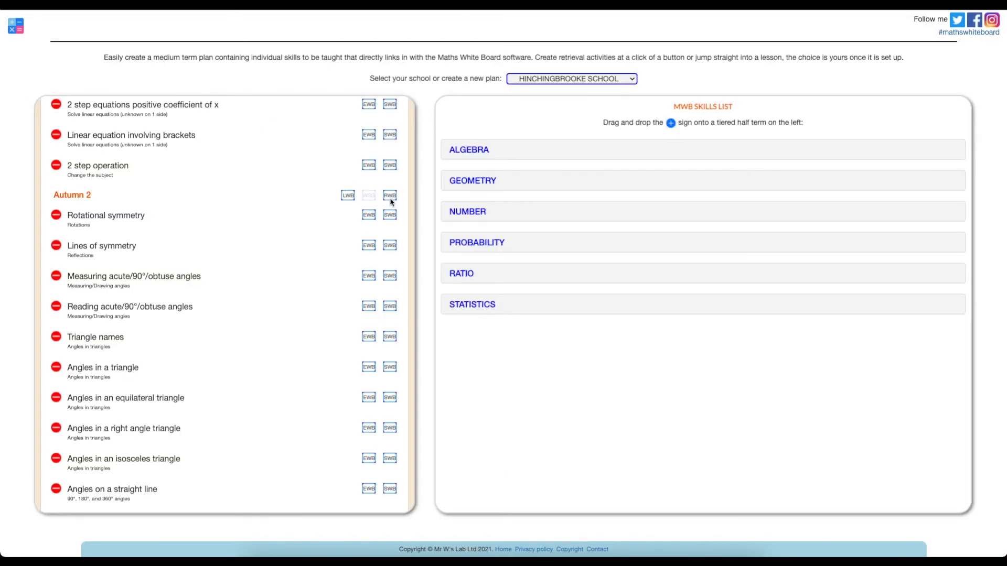
Open the revision board generator for Autumn 2's skills
click(391, 198)
scroll(490, 211, down, 3)
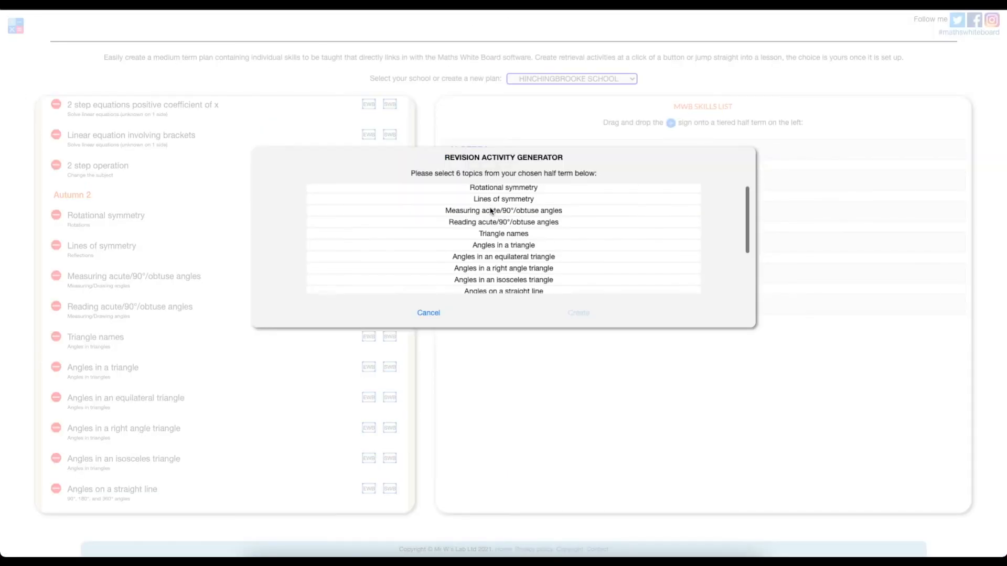
scroll(491, 211, down, 2)
scroll(490, 211, up, 3)
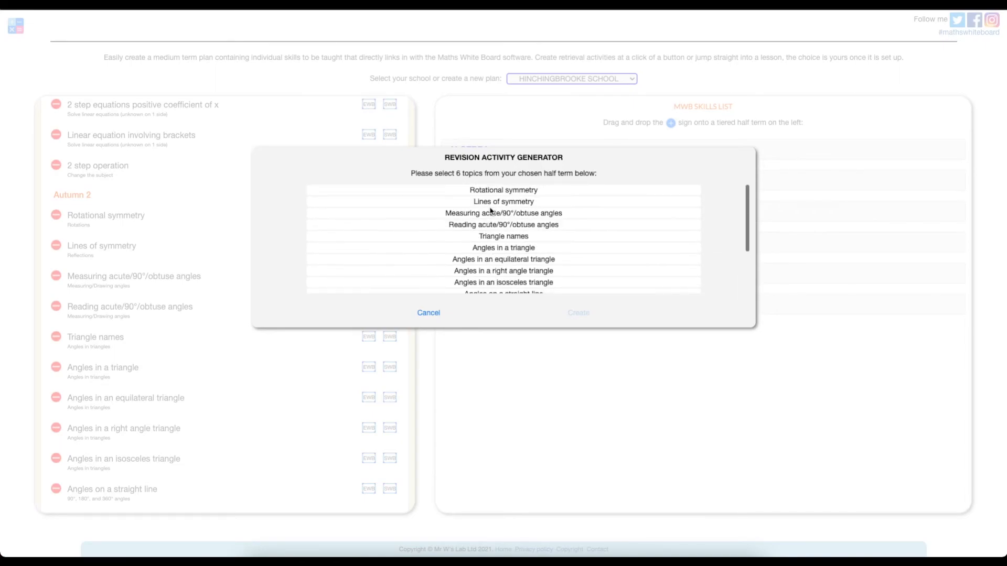
scroll(491, 212, down, 2)
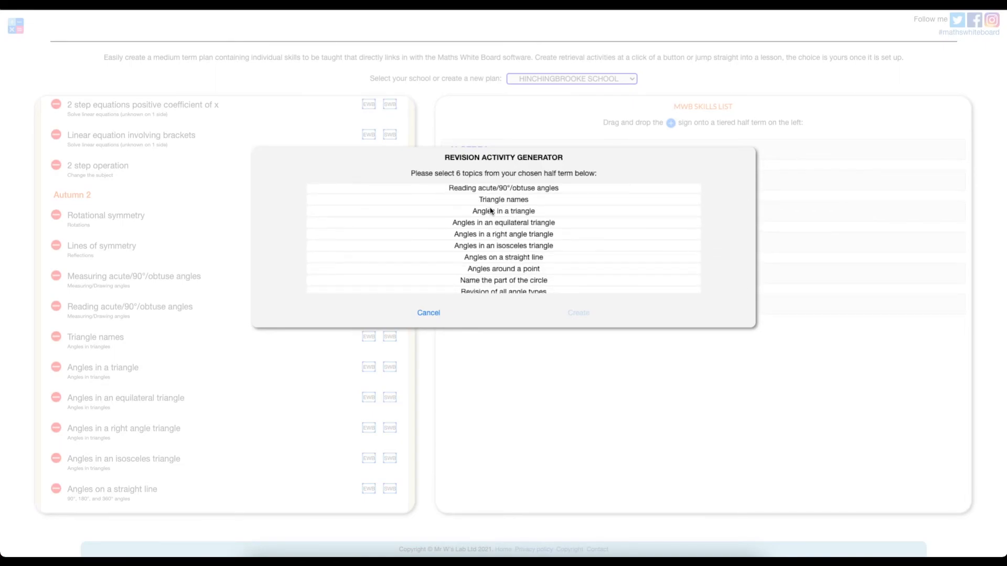
scroll(490, 211, down, 1)
Select six angle topics, Angles in a triangle through Angles around a point, and create the board
click(502, 194)
click(501, 205)
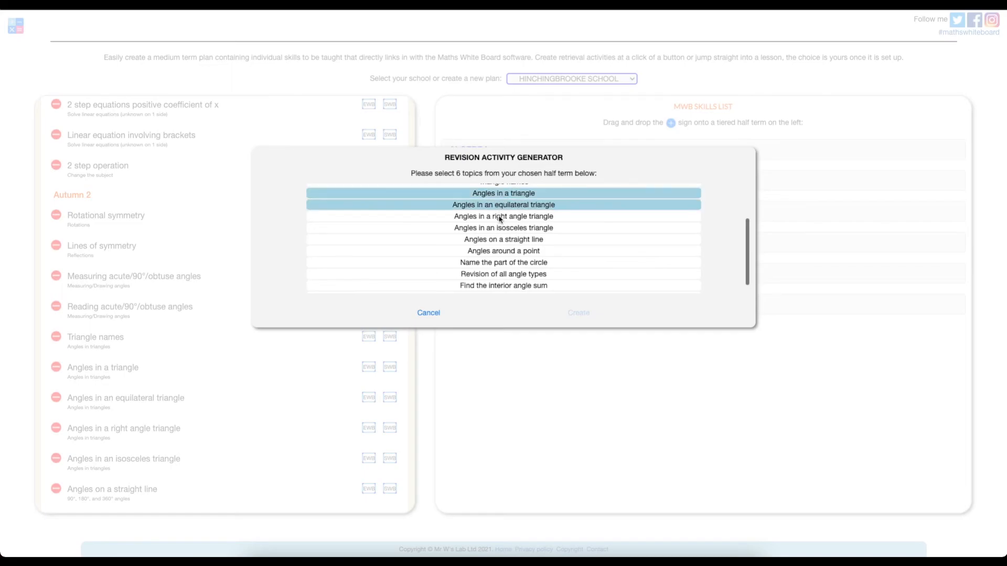
click(499, 217)
click(499, 229)
click(499, 240)
click(497, 252)
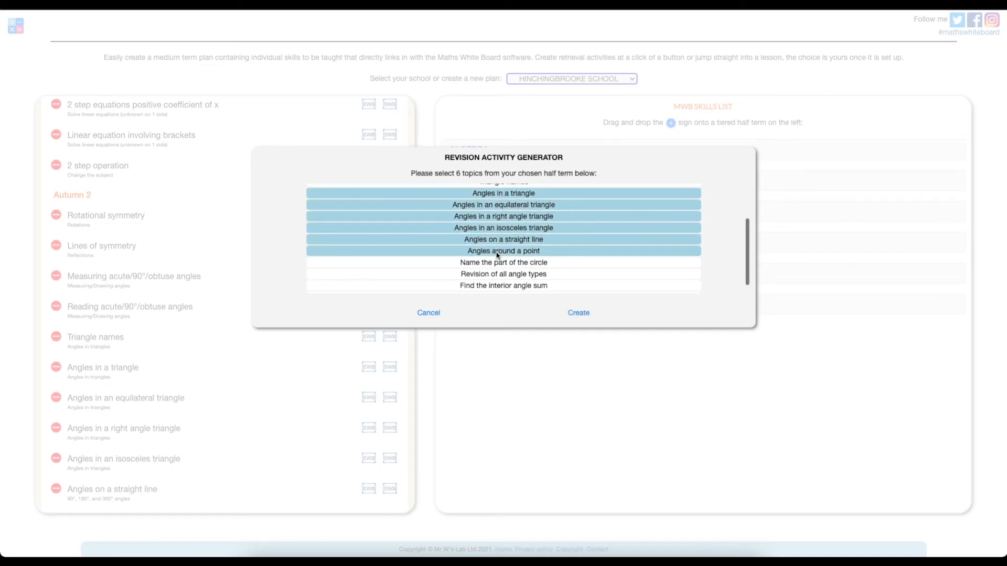
click(591, 313)
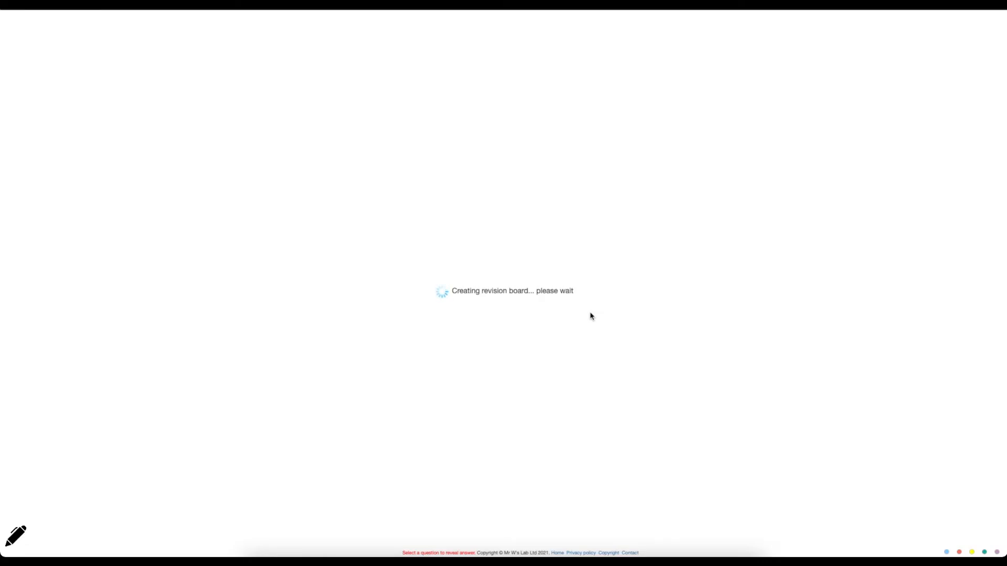